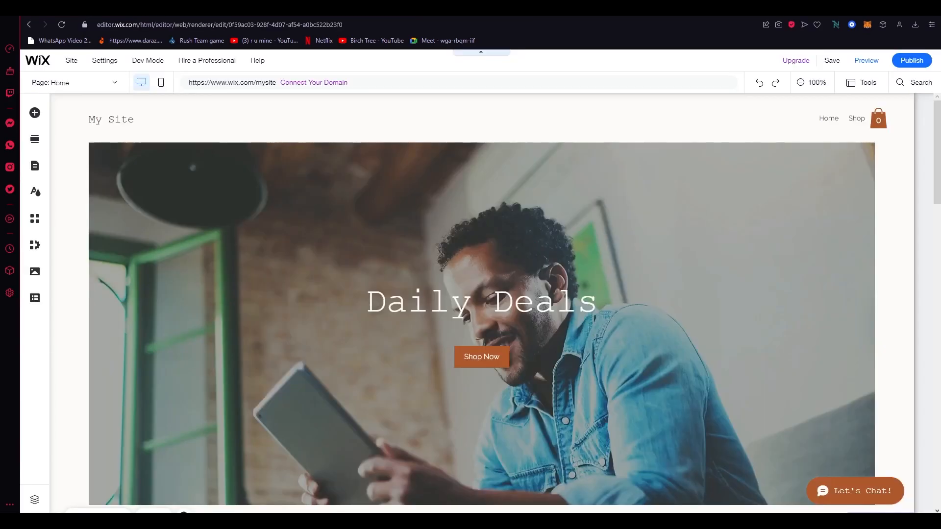
- Look through the home page sections to find the product gallery
scroll(377, 380, "down", 8)
scroll(592, 508, "down", 2)
scroll(592, 511, "up", 2)
scroll(425, 228, "up", 8)
scroll(425, 227, "down", 20)
scroll(425, 228, "up", 8)
scroll(425, 227, "up", 10)
scroll(425, 227, "down", 6)
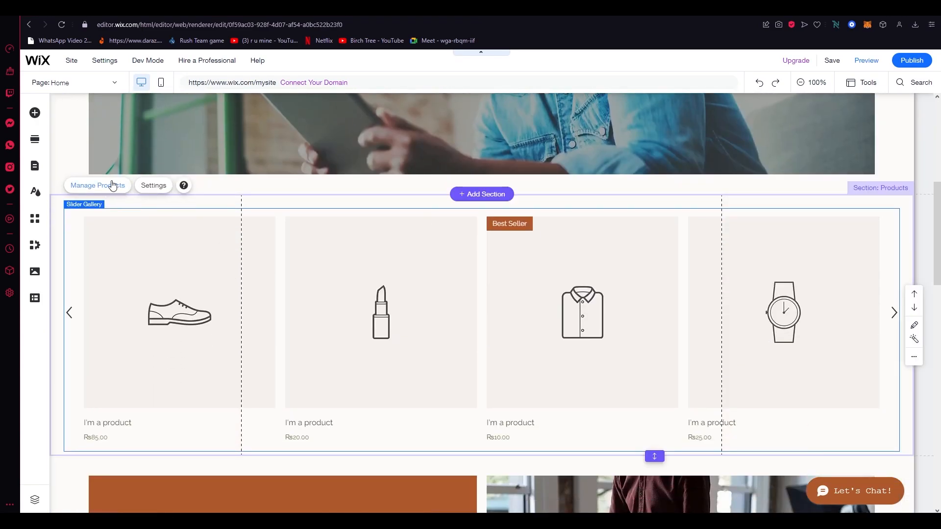
- Open product management from the home page's Products section and start a new digital file product
left_click(386, 158)
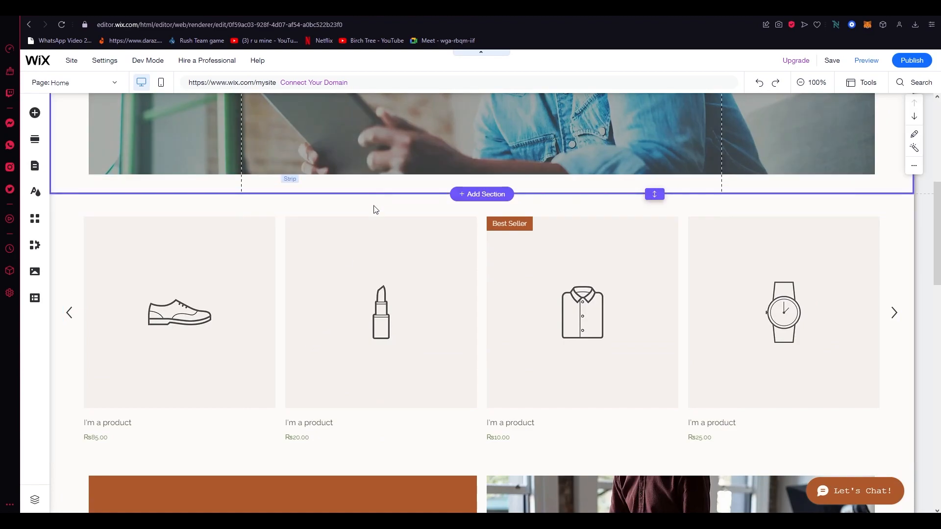
left_click(373, 280)
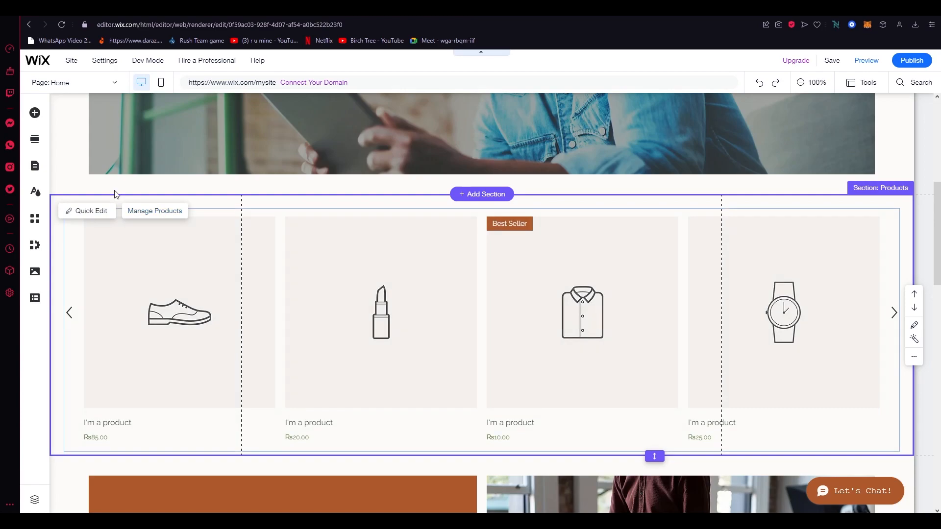
left_click(143, 220)
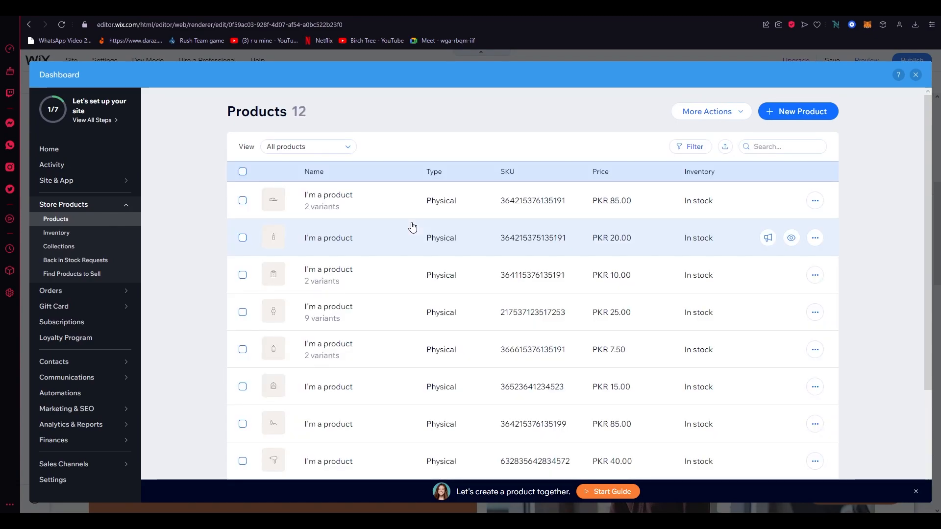
left_click(808, 115)
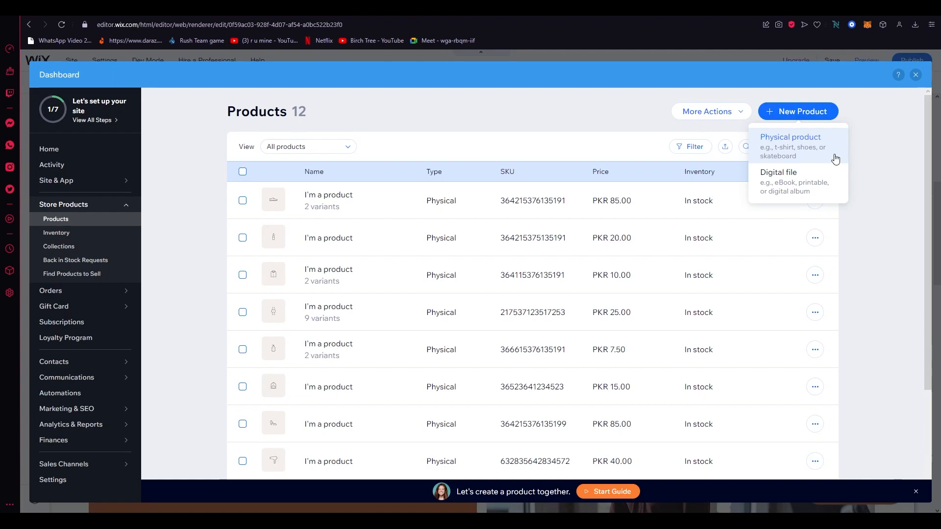
left_click(803, 189)
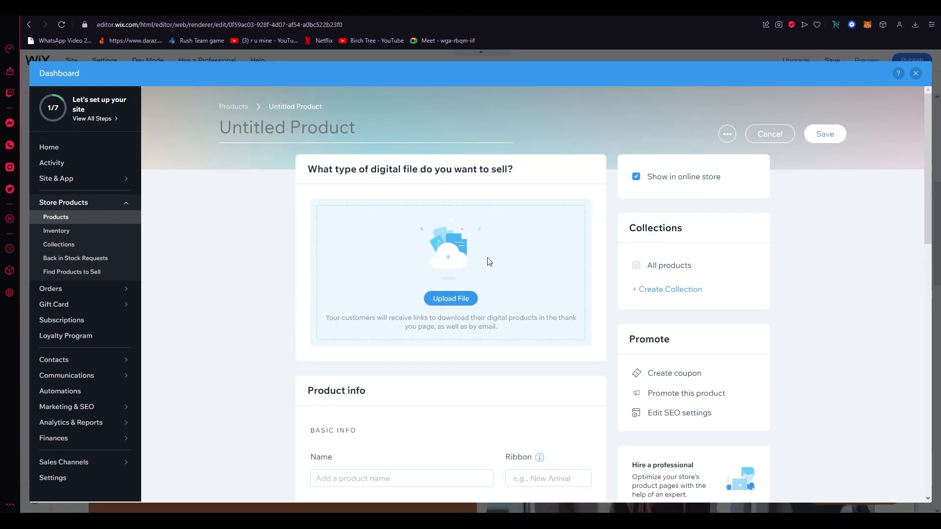
left_click(452, 302)
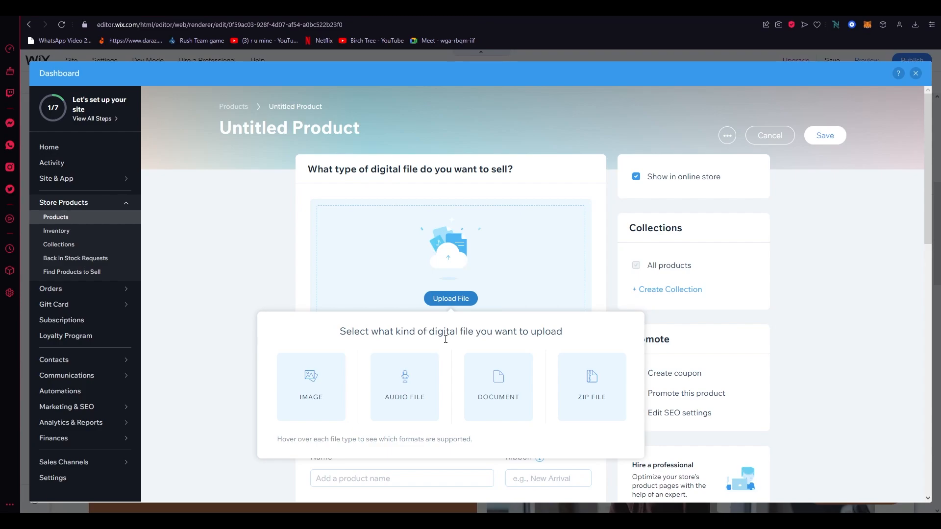
left_click(493, 391)
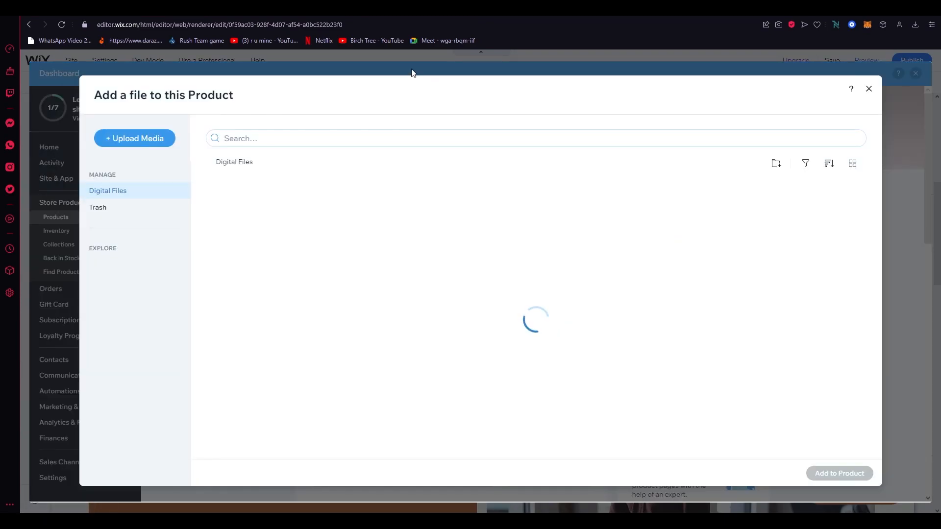
left_click(137, 145)
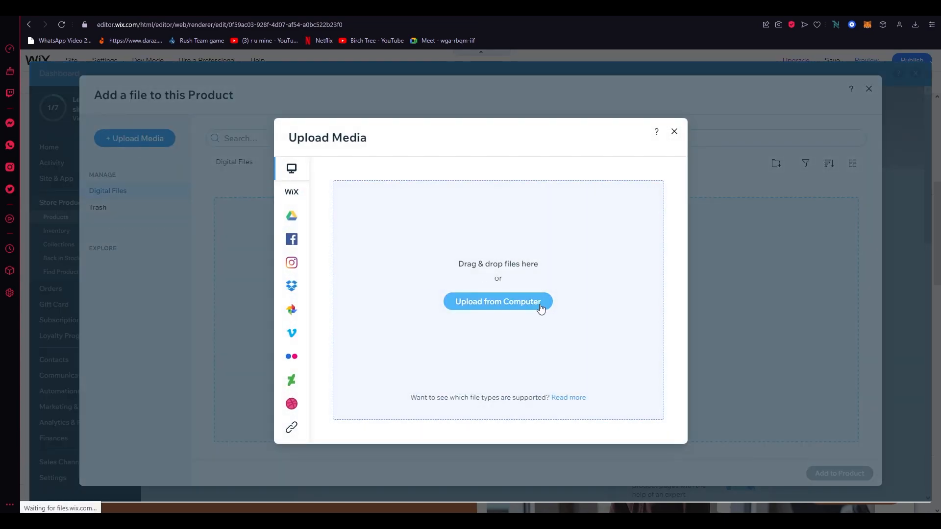
left_click(521, 302)
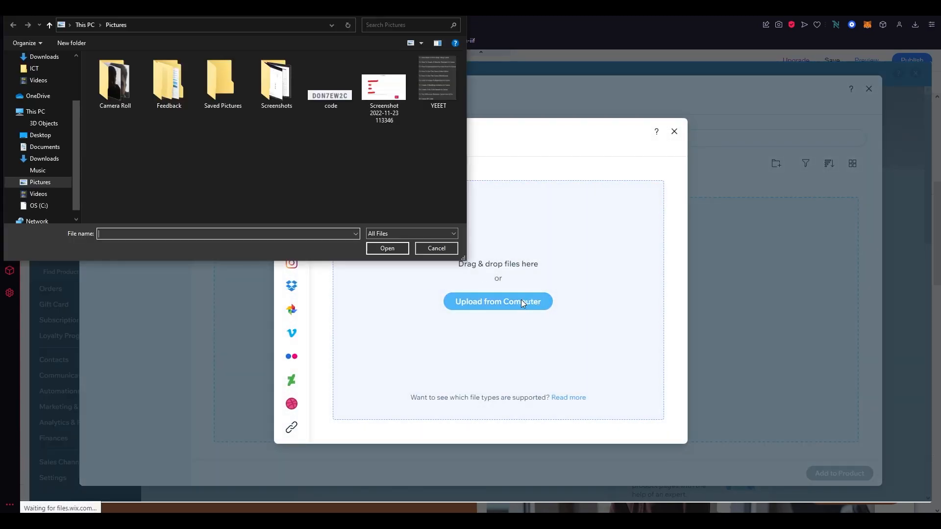
left_click(40, 135)
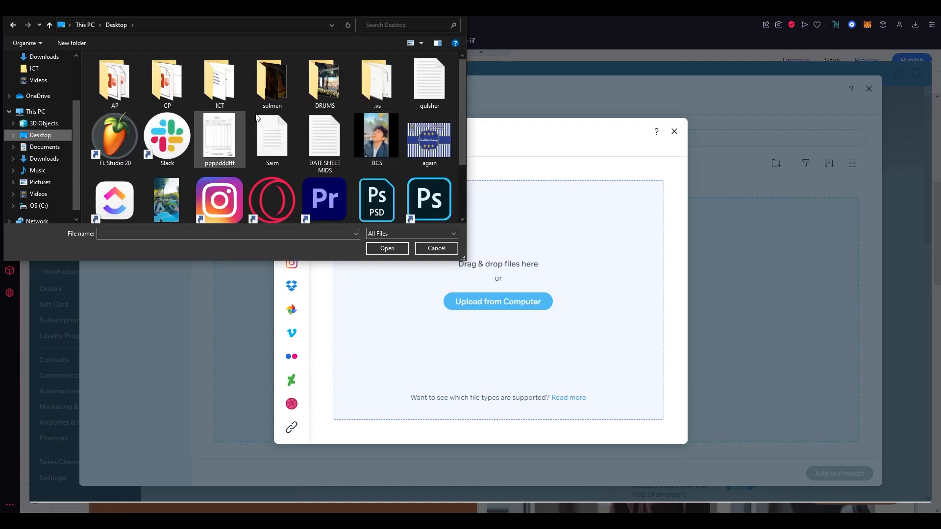
scroll(327, 183, "down", 2)
scroll(327, 183, "up", 2)
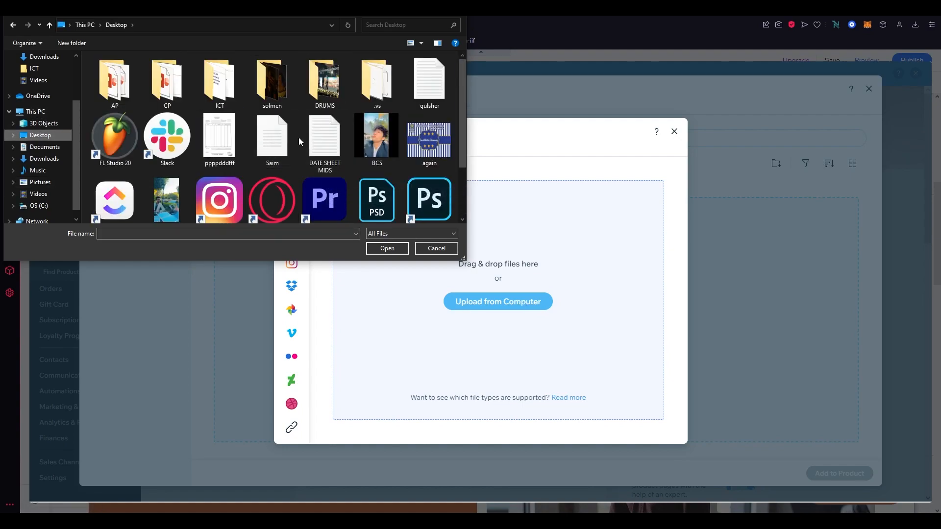
double_click(199, 146)
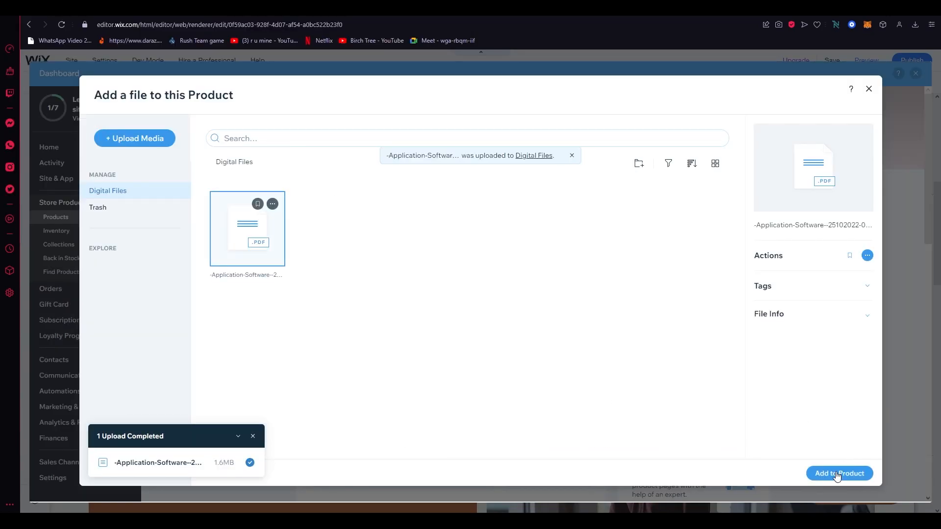
left_click(833, 478)
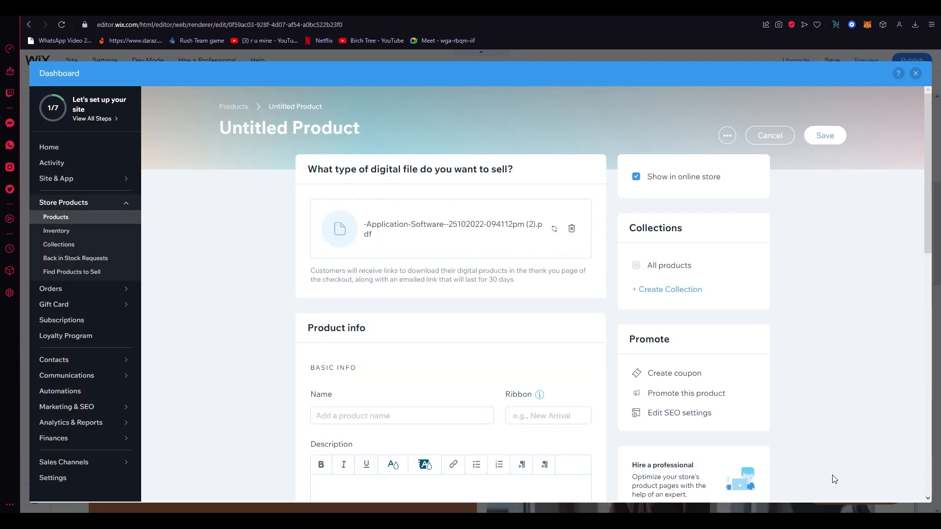
- Name the product "PDF" and enter "adasdqedasd" as its description
left_click(830, 139)
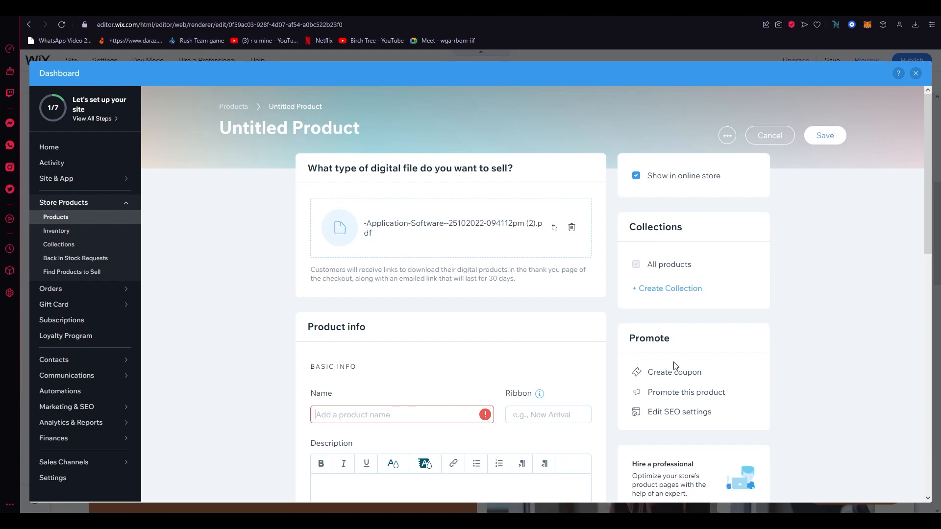
scroll(439, 362, "down", 2)
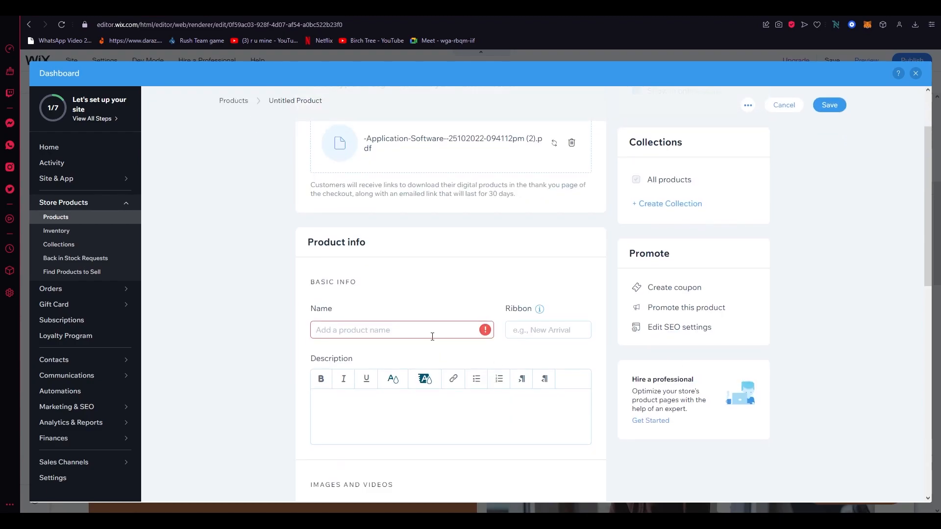
left_click(432, 336)
type("PDF")
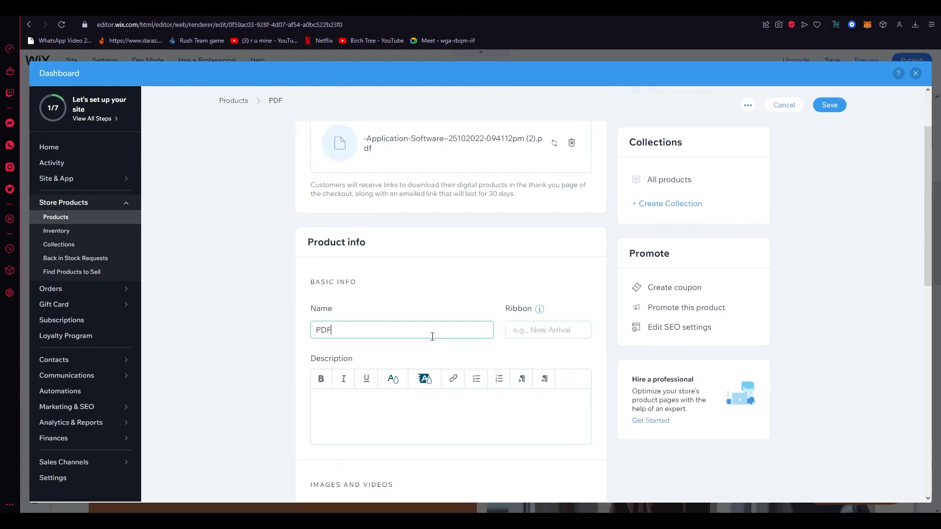
scroll(469, 348, "down", 2)
left_click(394, 307)
type("adasdqasdasd")
- Set the product's price to Rs 5000, save the product and dismiss the setup progress popup
scroll(394, 307, "down", 7)
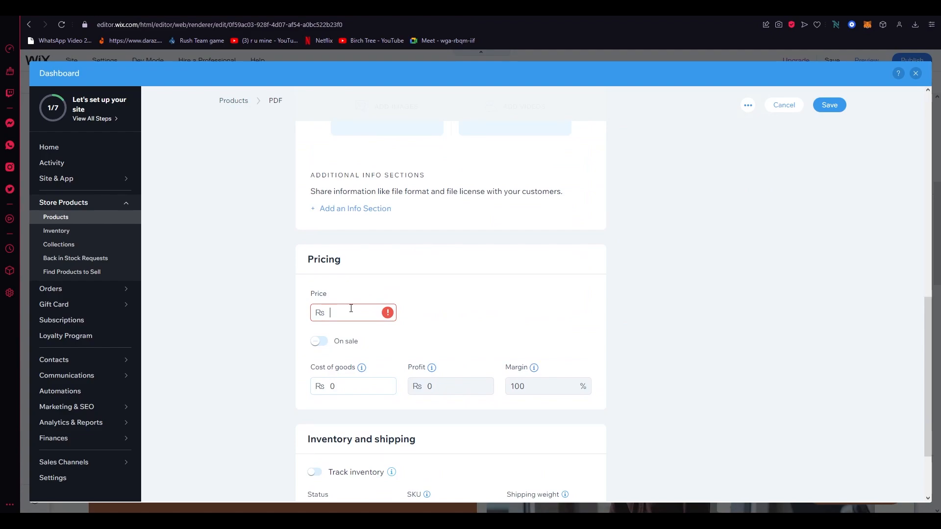
left_click(351, 308)
type("5000")
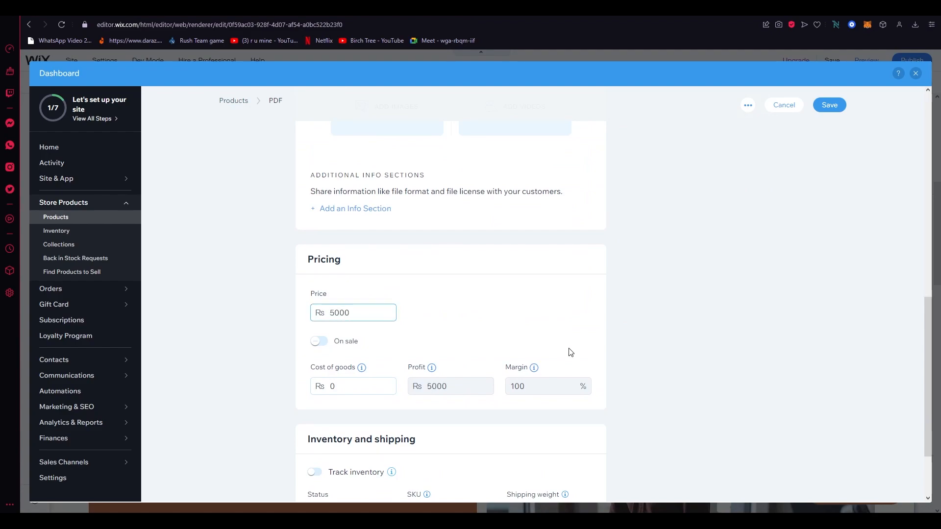
scroll(570, 352, "down", 2)
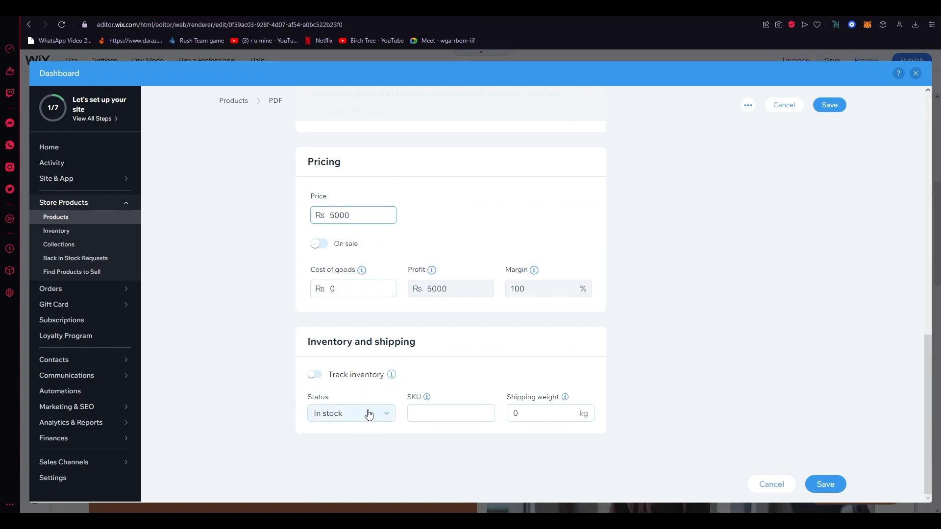
left_click(826, 484)
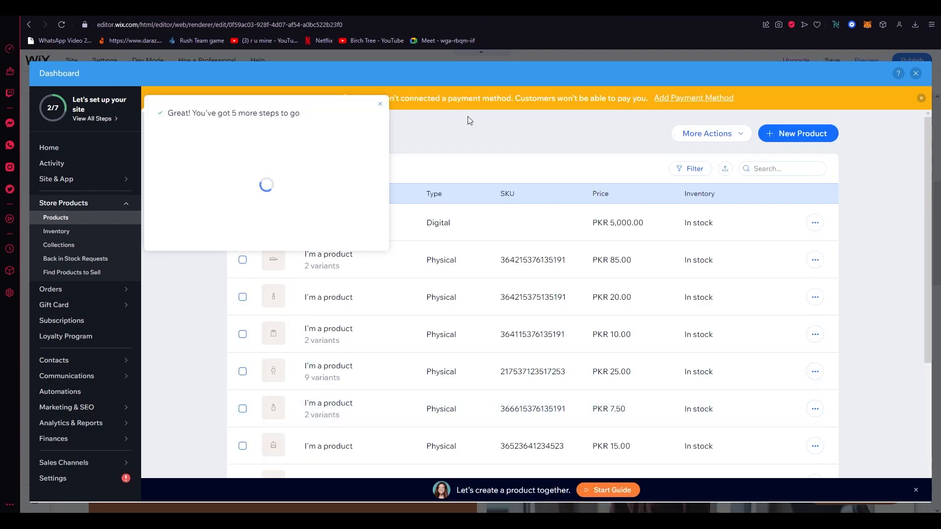
left_click(380, 106)
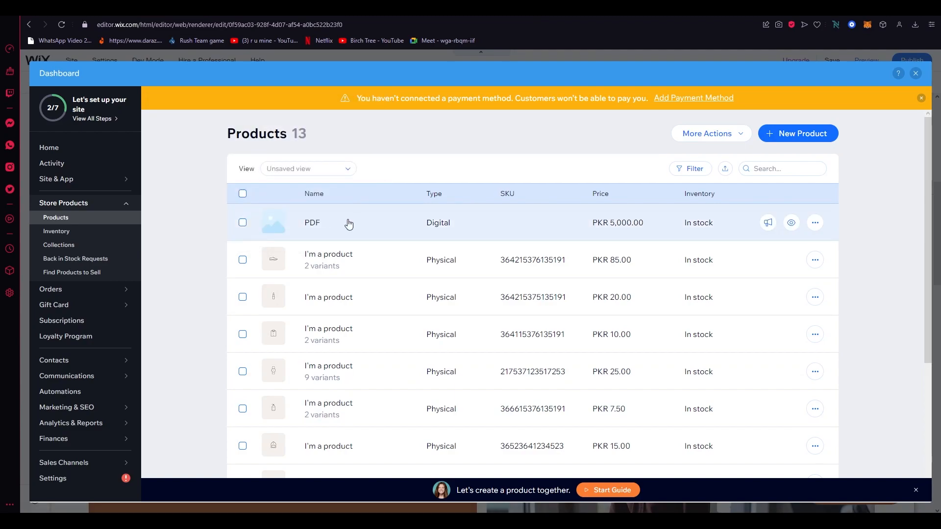
- Close the dashboard, preview the site and examine the PDF product in the home page gallery
left_click(915, 73)
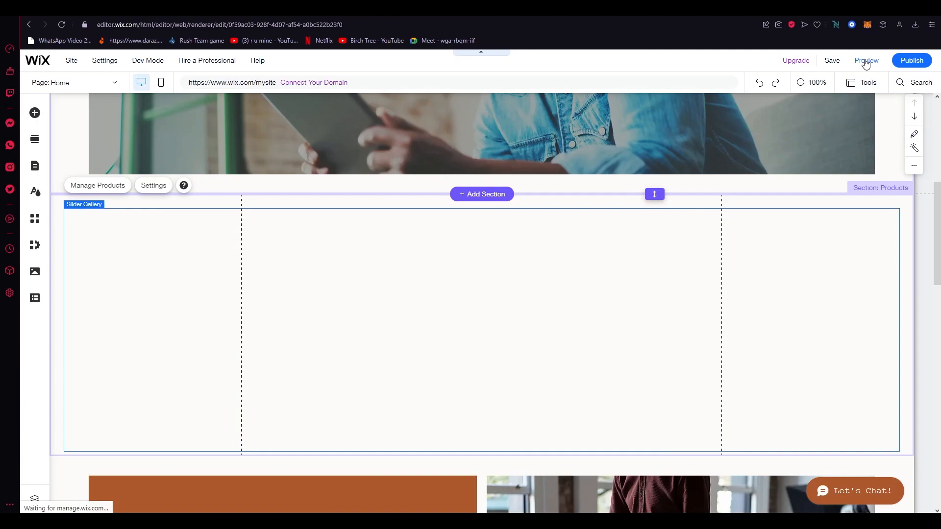
left_click(866, 63)
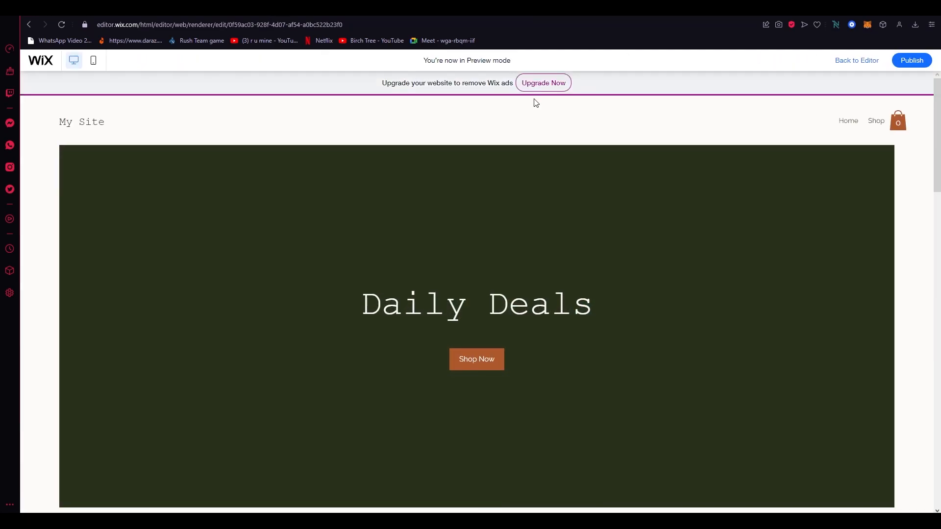
scroll(399, 208, "down", 9)
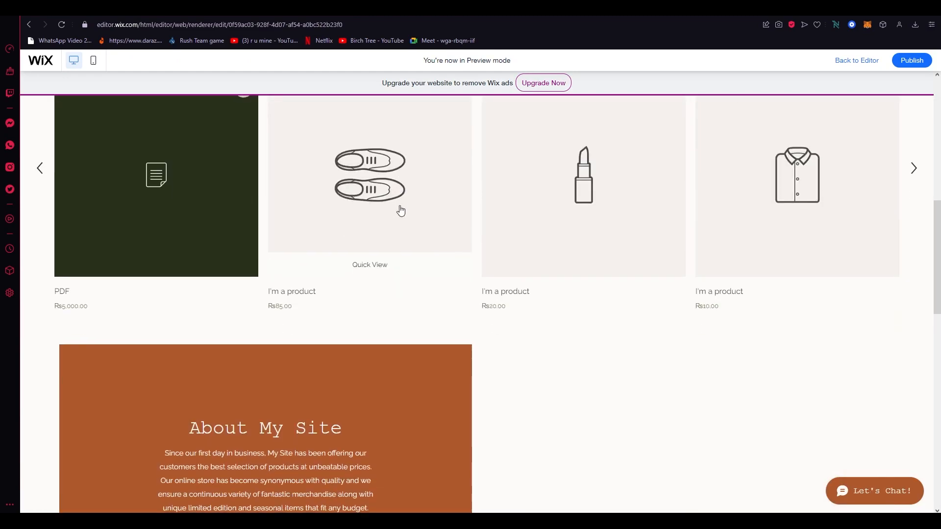
scroll(401, 211, "up", 4)
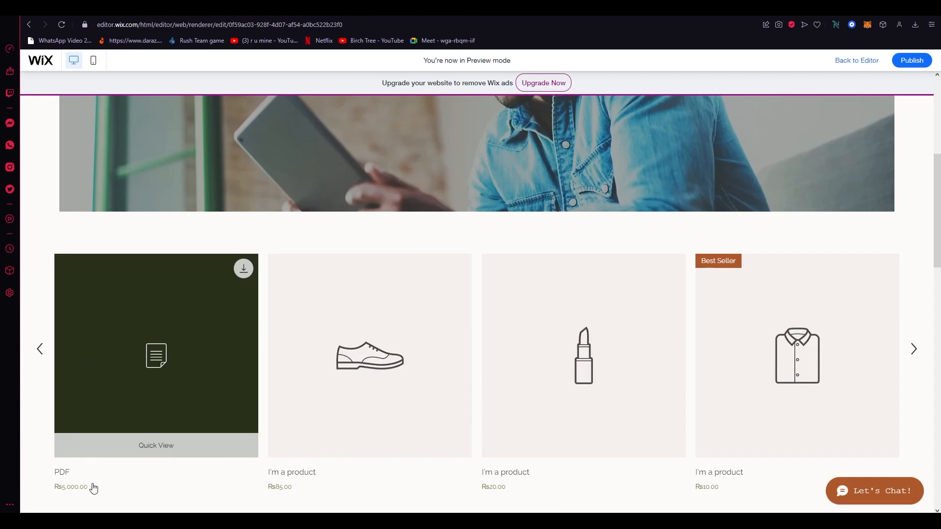
scroll(94, 489, "up", 5)
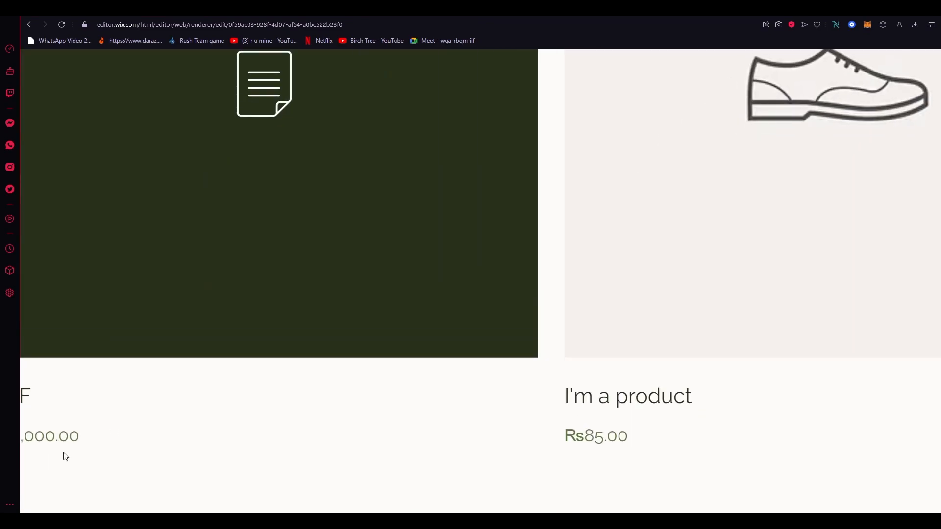
scroll(88, 452, "down", 3)
scroll(143, 421, "down", 3)
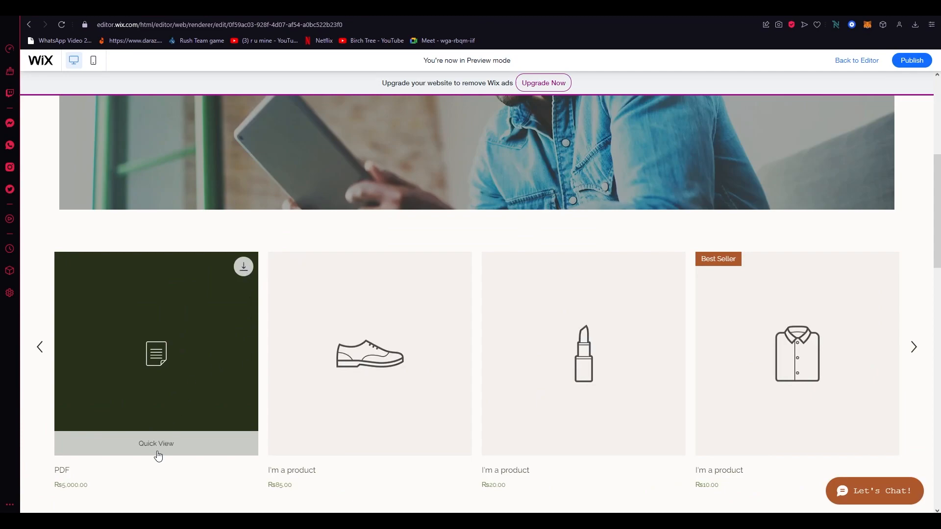
- Open the PDF product's page in the preview and review its price, description and purchase option
left_click(214, 359)
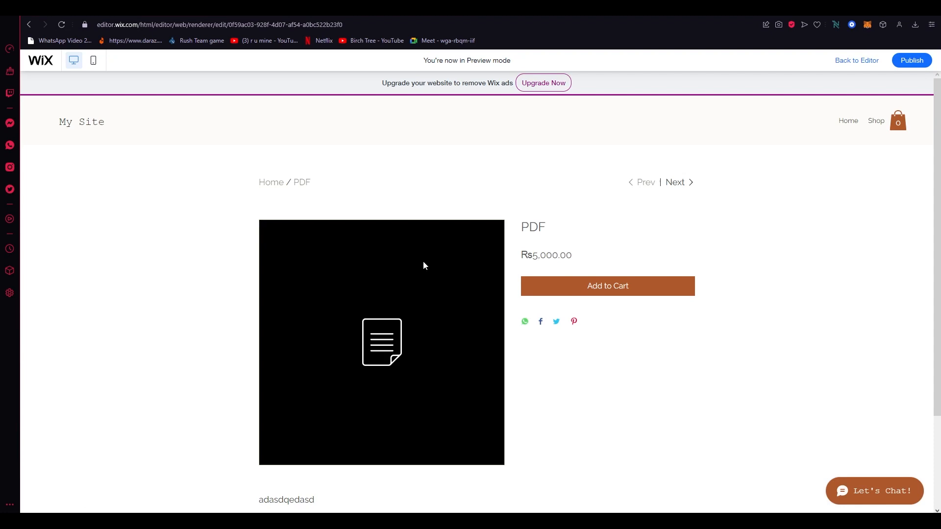
scroll(603, 305, "down", 3)
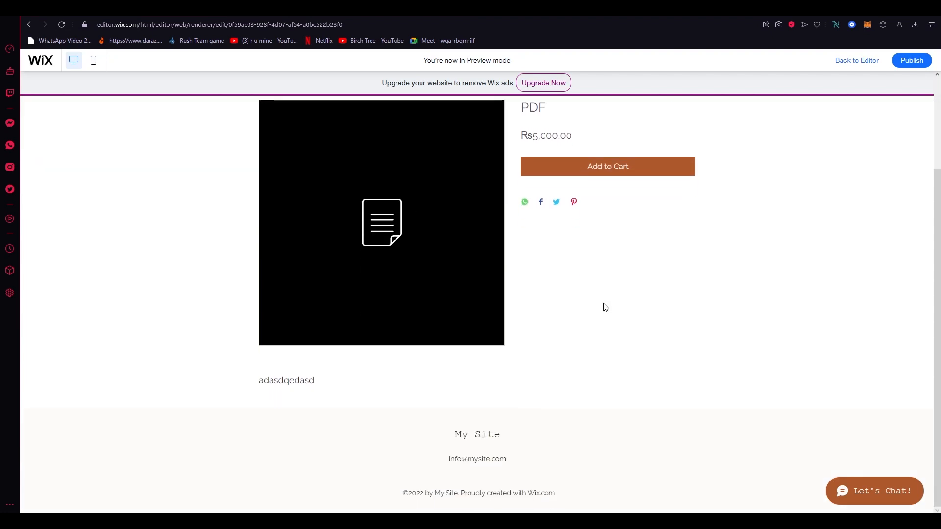
scroll(604, 254, "up", 2)
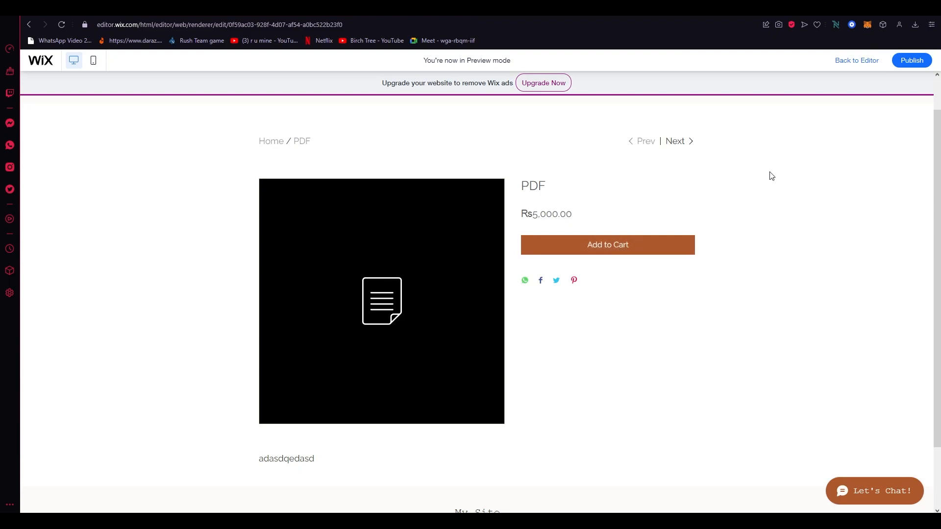
scroll(313, 256, "up", 5)
scroll(536, 282, "down", 5)
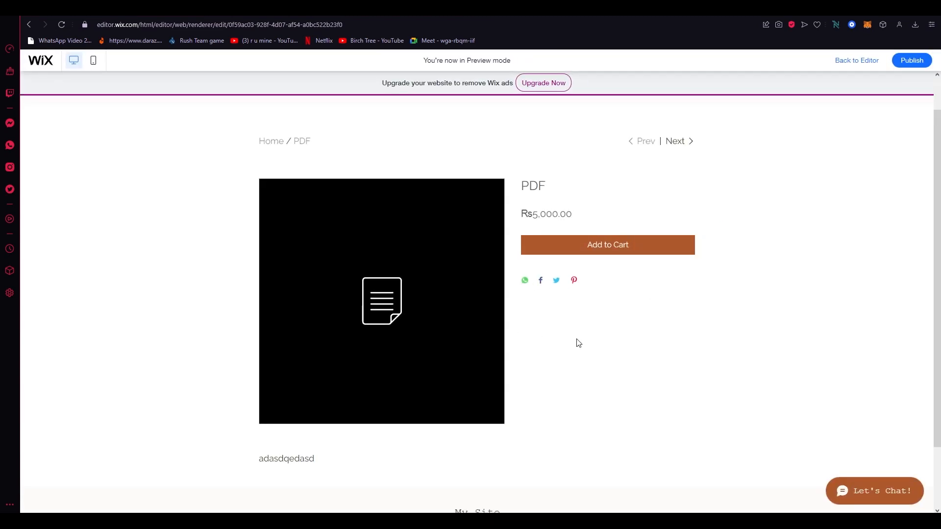